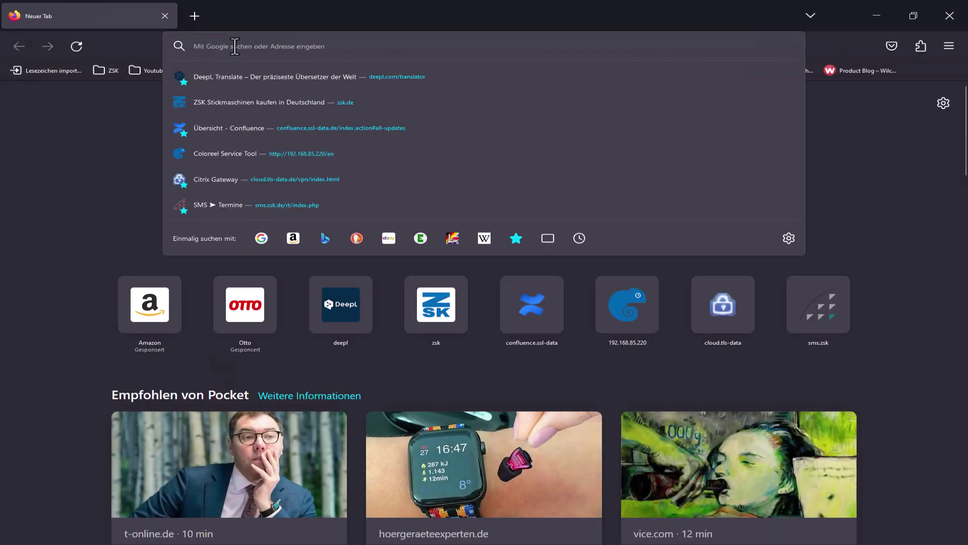
Go from zsk.de through Service > Downloads to the EPCwin Professional punching page's Version 7 section
text(zsk.de/)
key(Return)
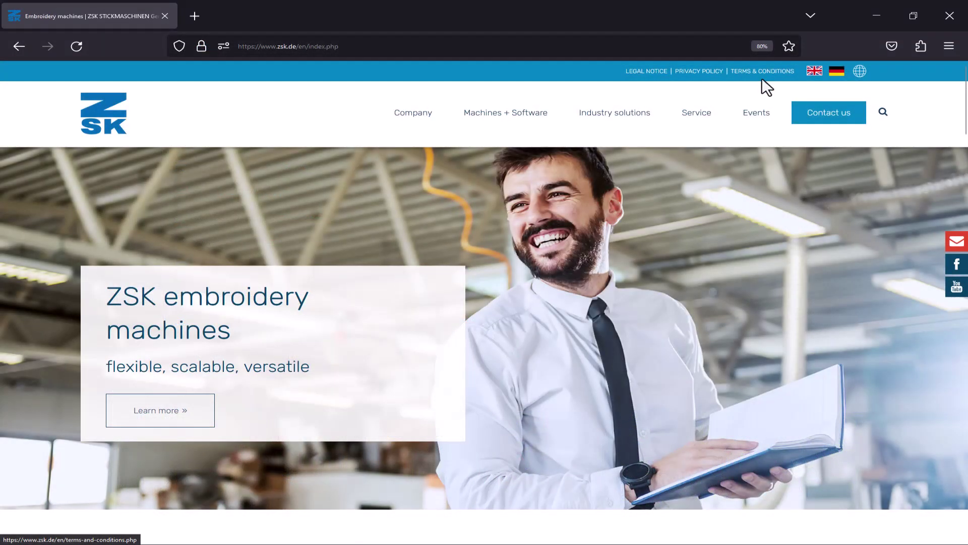
mouse_move(702, 115)
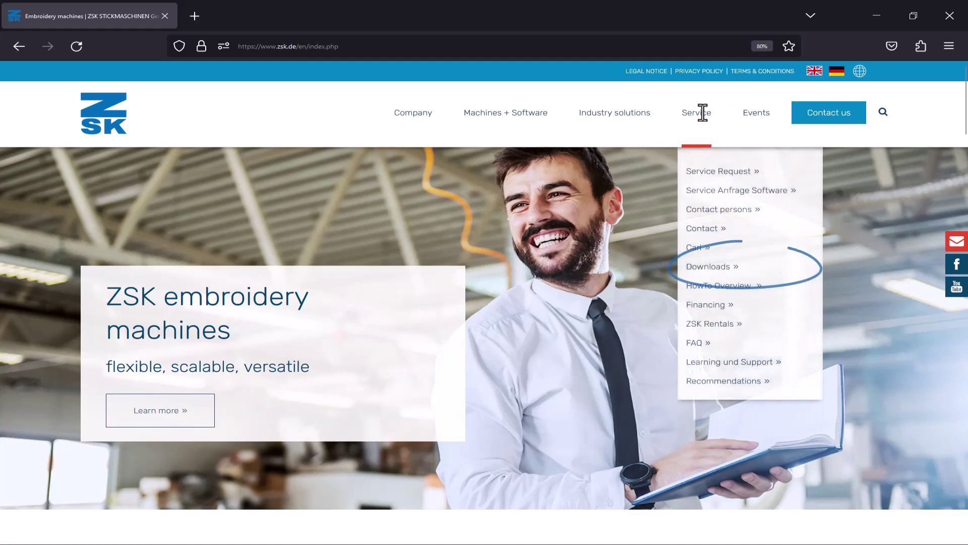
click(706, 268)
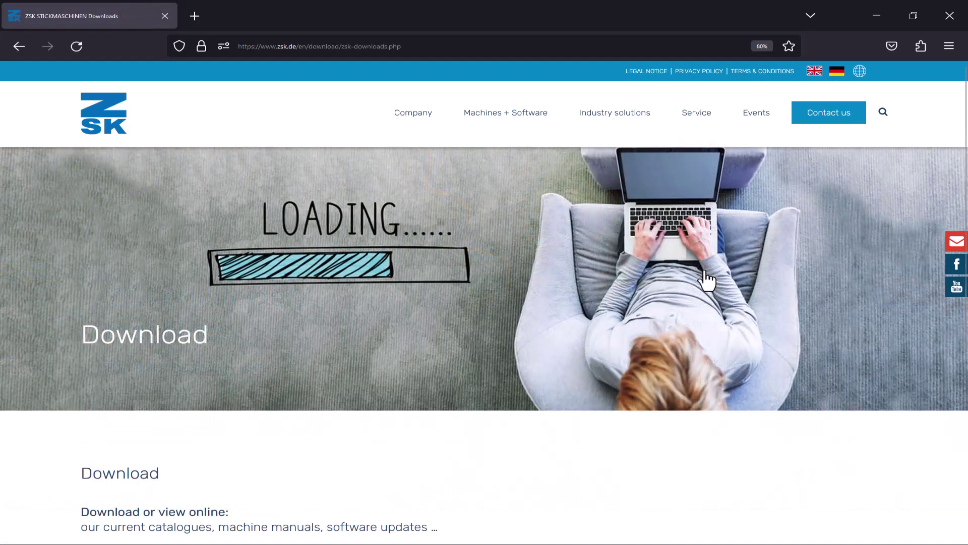
scroll(706, 273, down, 5)
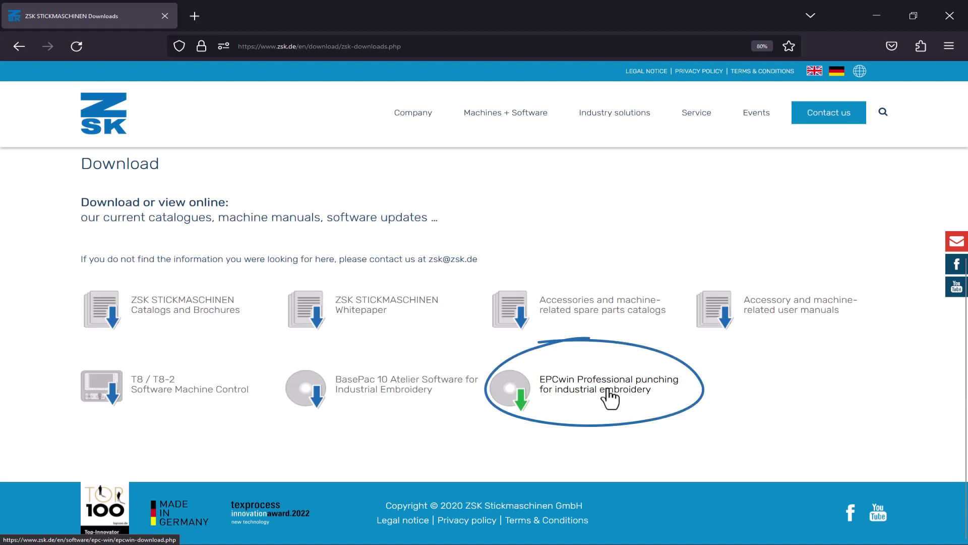
click(610, 399)
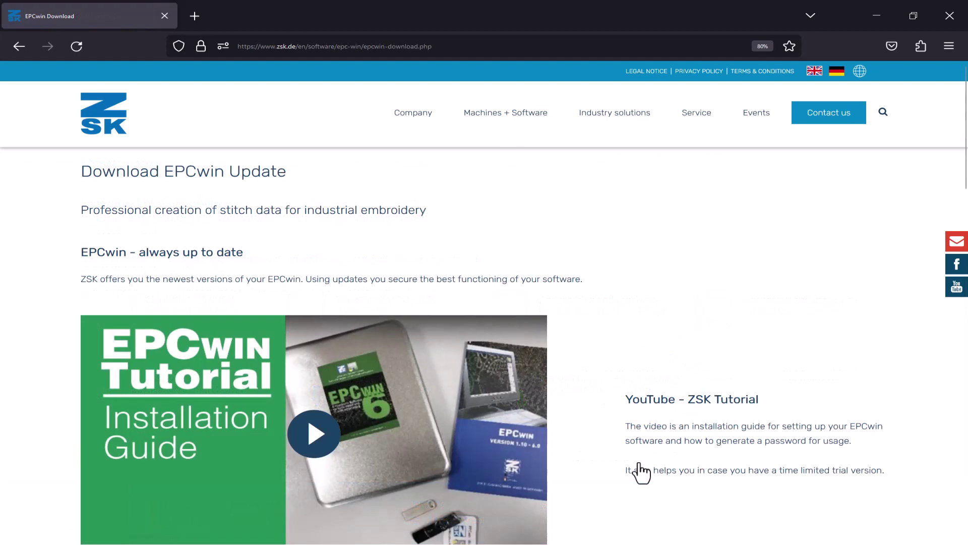
scroll(640, 460, down, 7)
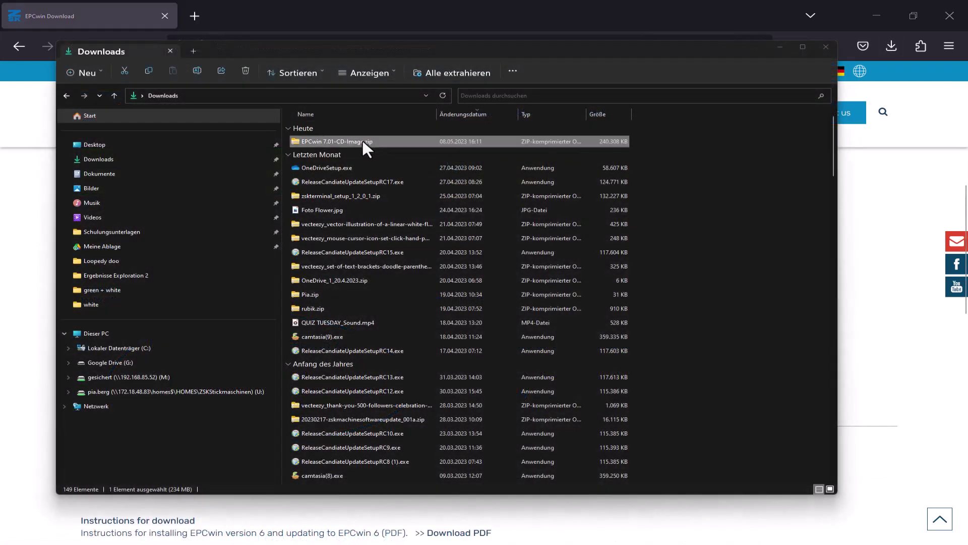
Extract EPCwin 7.01-CD-Image.zip with Alle extrahieren into the proposed folder in Downloads
right_click(362, 141)
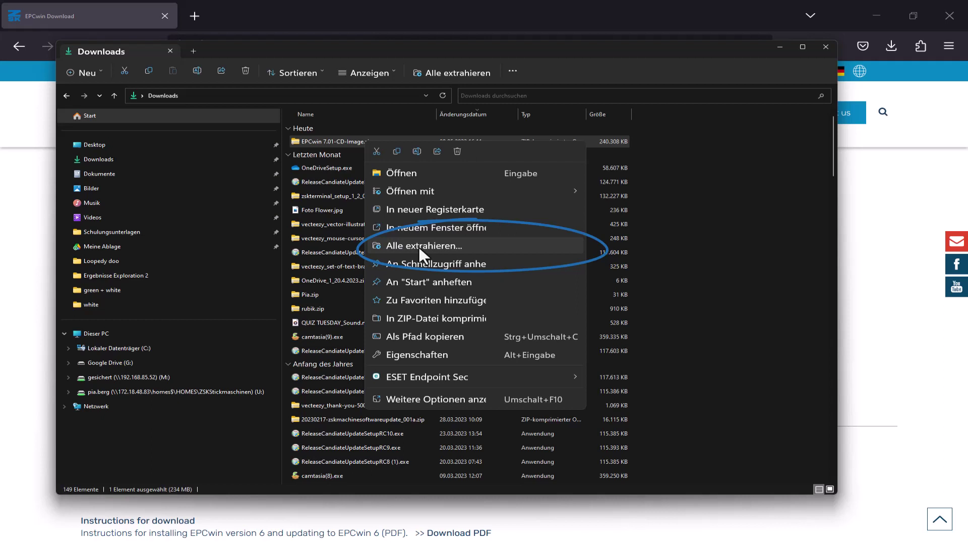
click(419, 246)
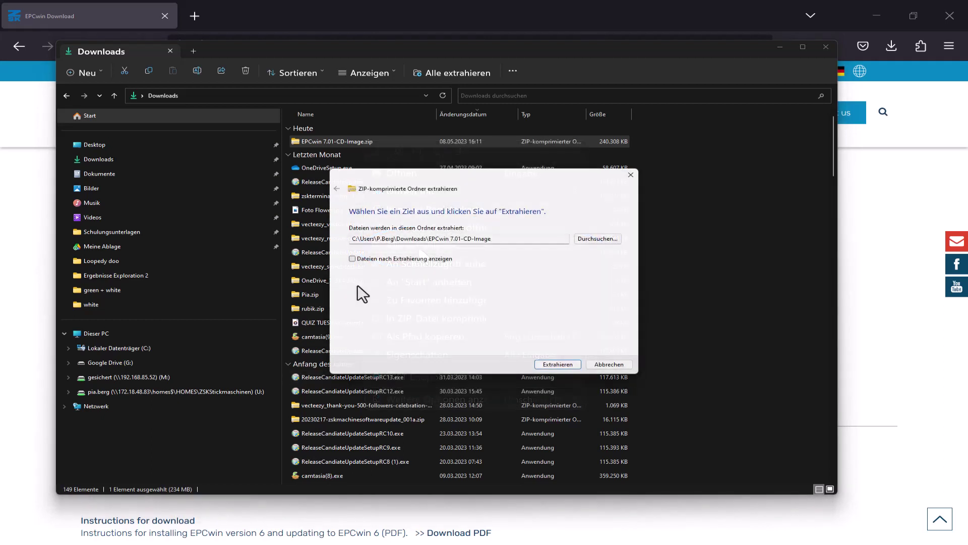
click(549, 364)
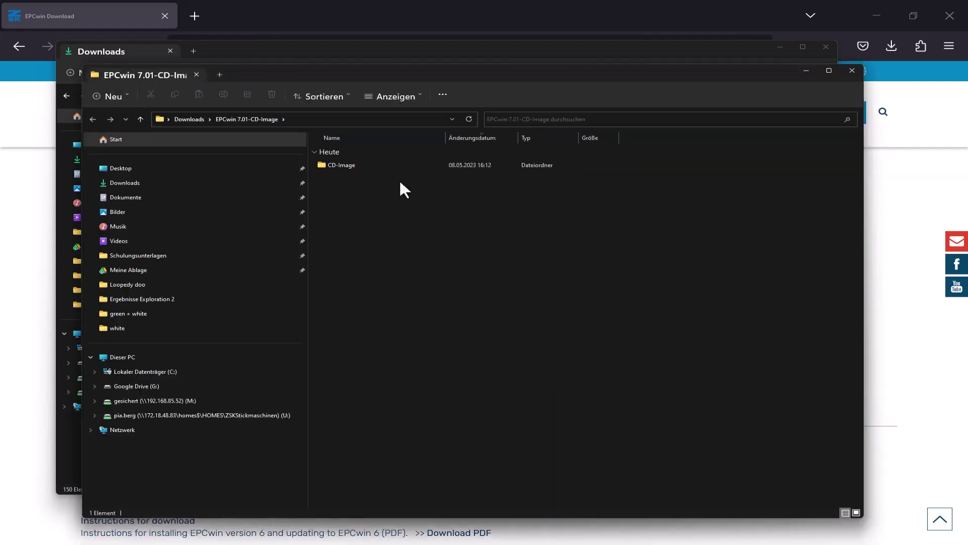
Launch Setup.exe from the extracted CD-Image folder, allowing it with Trotzdem ausführen past SmartScreen
double_click(392, 165)
click(379, 165)
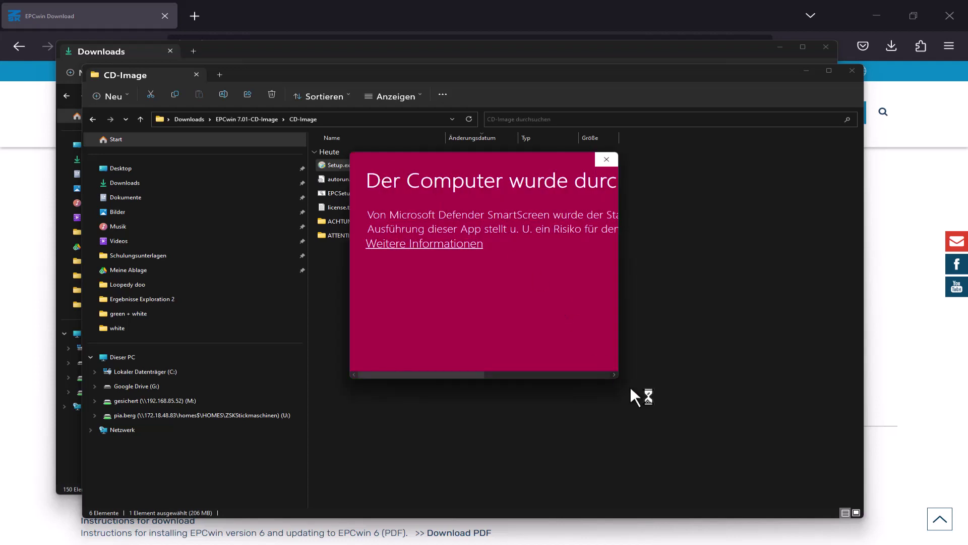
drag(619, 378, 804, 493)
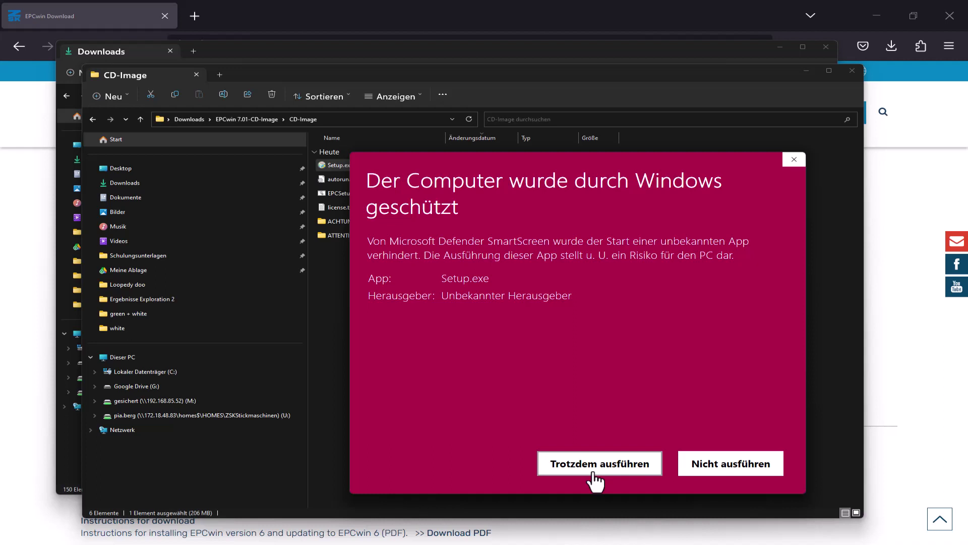
click(593, 473)
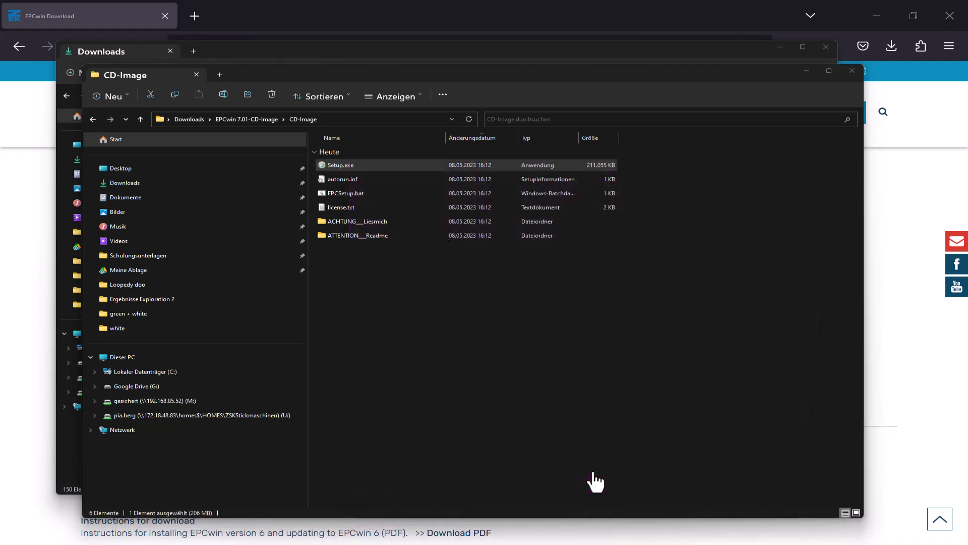
Choose English, accept the license and install EPCwin 7.1.0.0 into the default C:\EPC folder
click(544, 281)
click(541, 297)
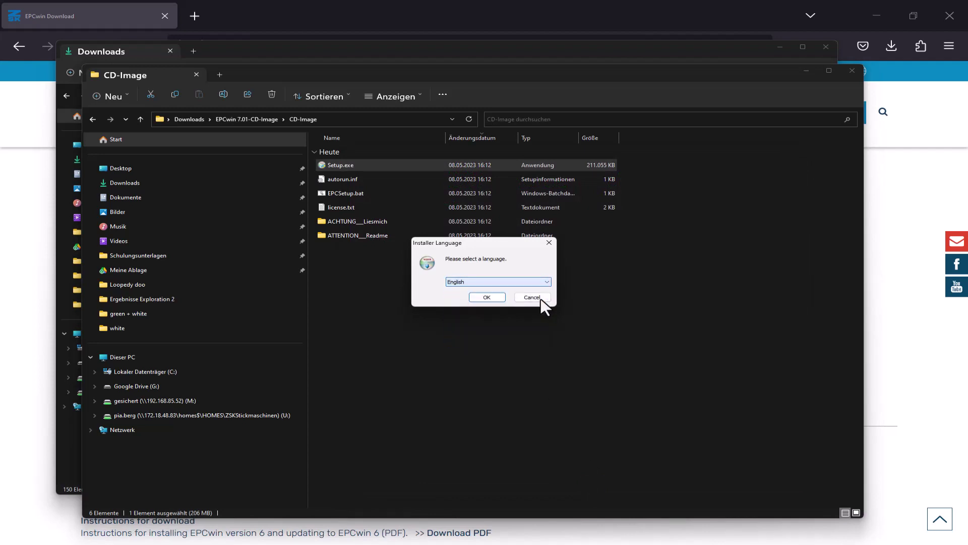
click(492, 298)
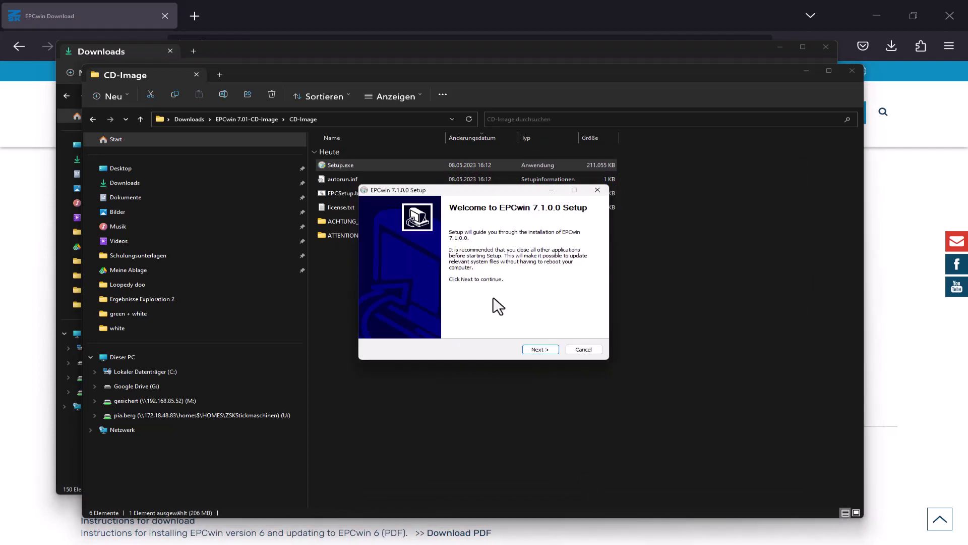
click(536, 350)
click(537, 350)
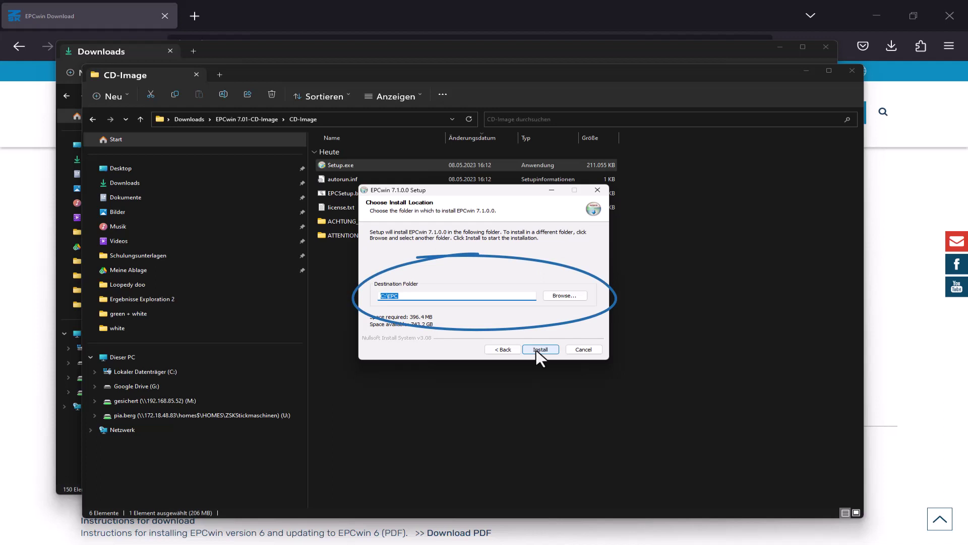
click(537, 349)
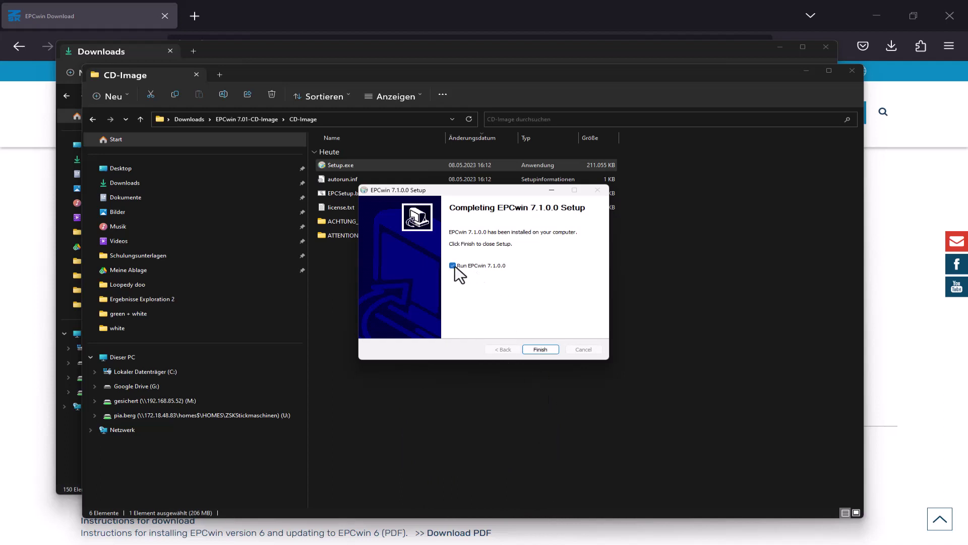
Launch EPCwin 7.1.0.0 from the finished wizard and apply English as its language
click(539, 349)
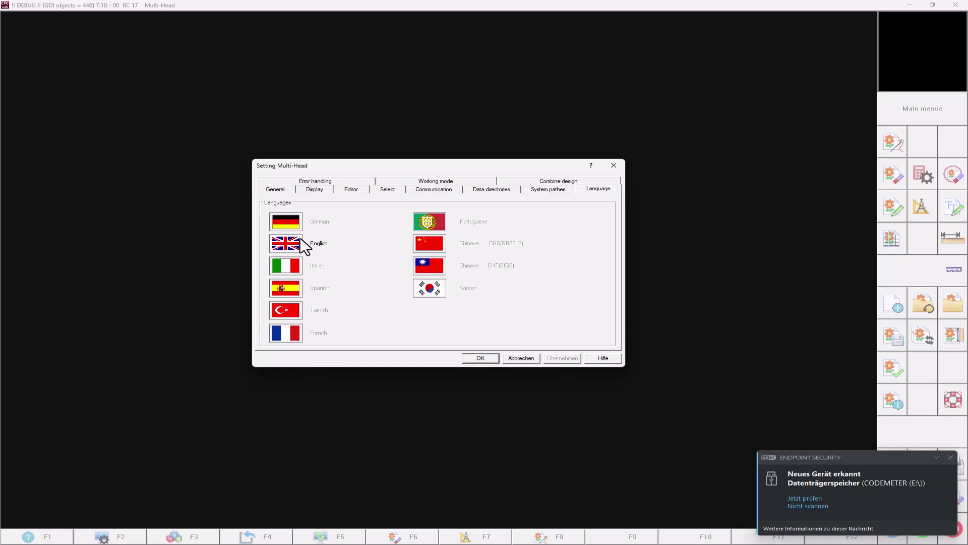
click(482, 357)
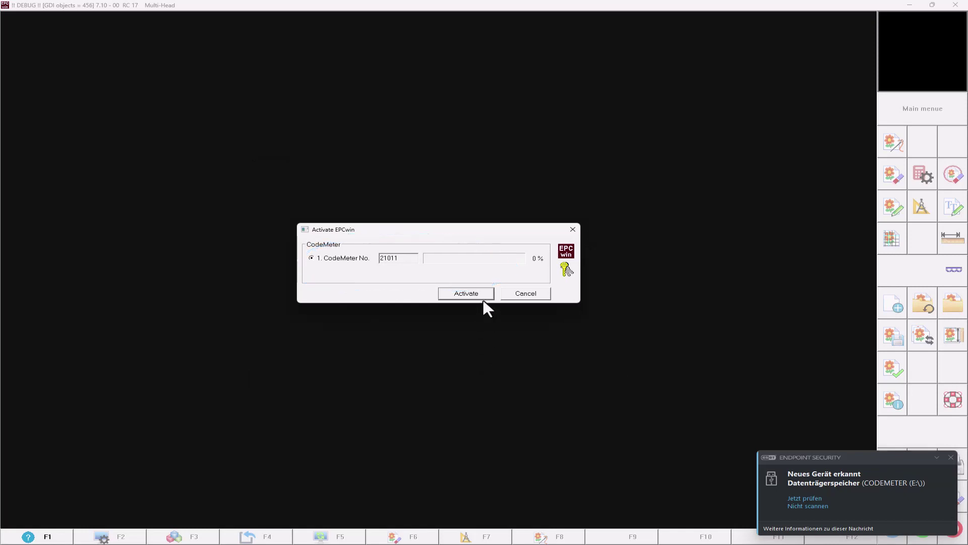
Activate EPCwin with the CodeMeter dongle and confirm the Info box to reach Program options
click(483, 297)
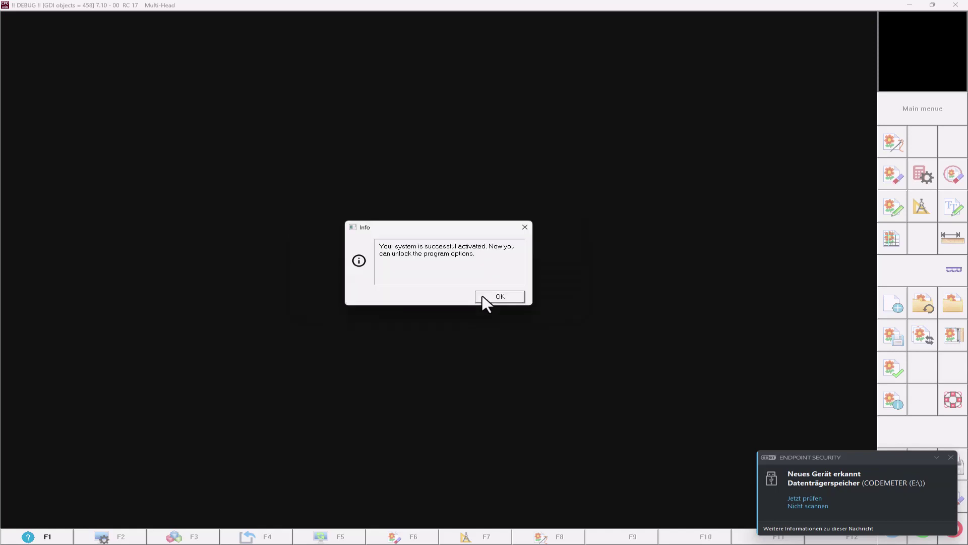
click(486, 301)
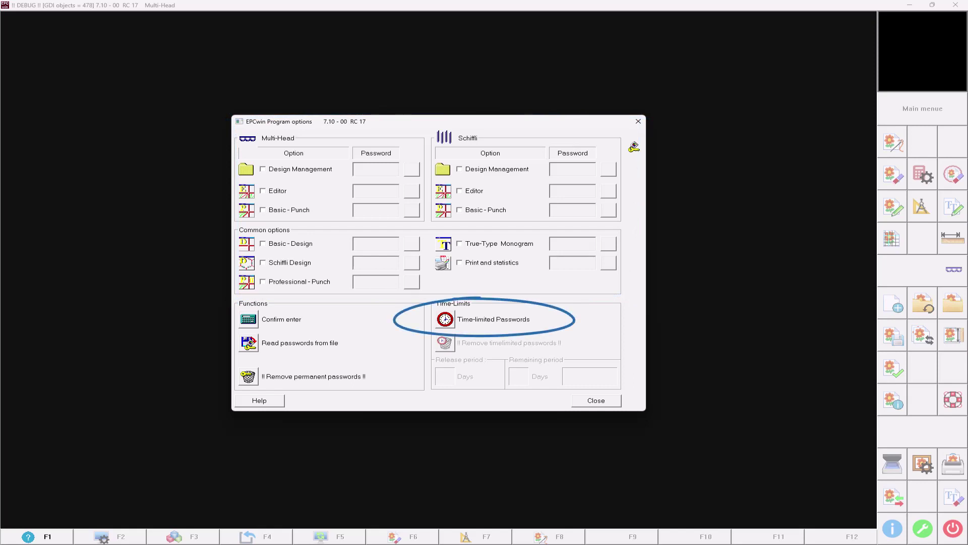
Enter the time-limited password for the Multi-Head group to unlock its program options
click(445, 320)
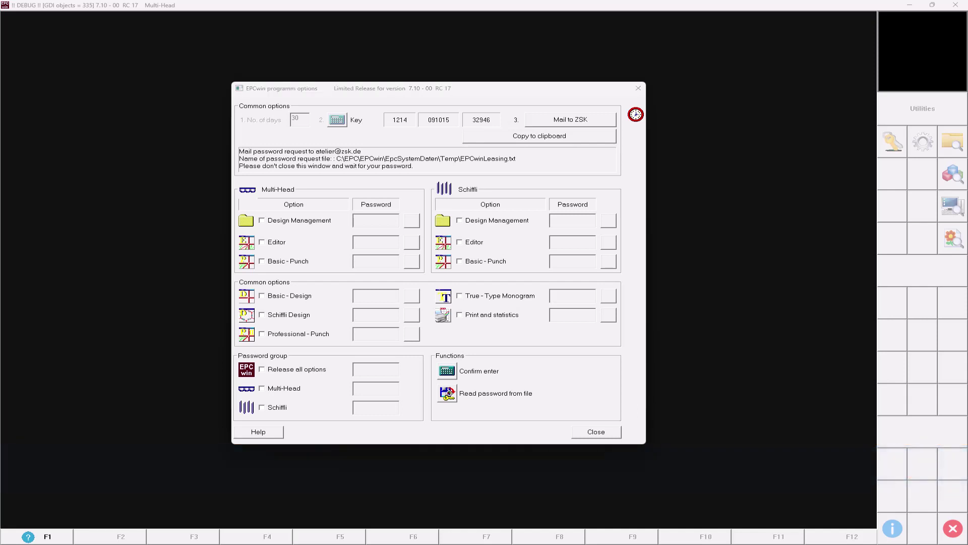
click(286, 390)
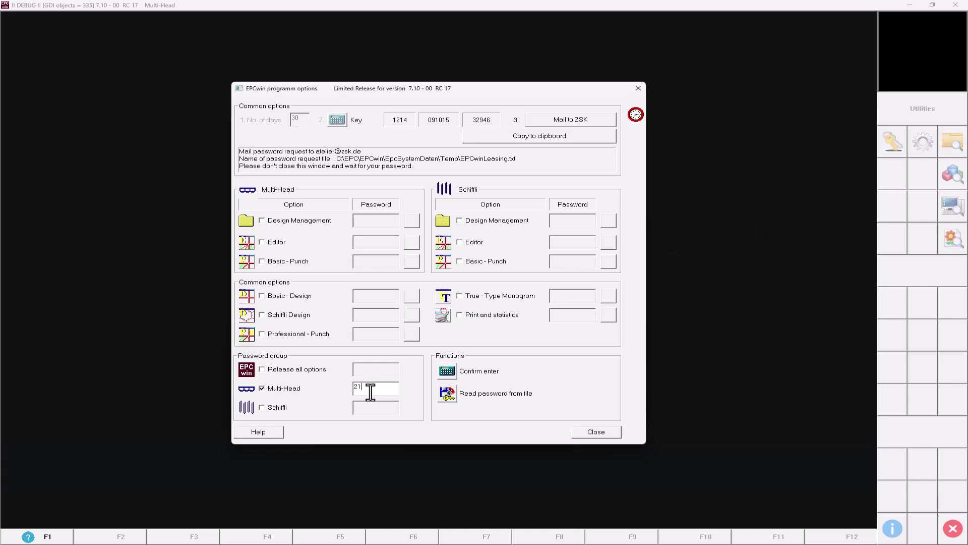
key(Return)
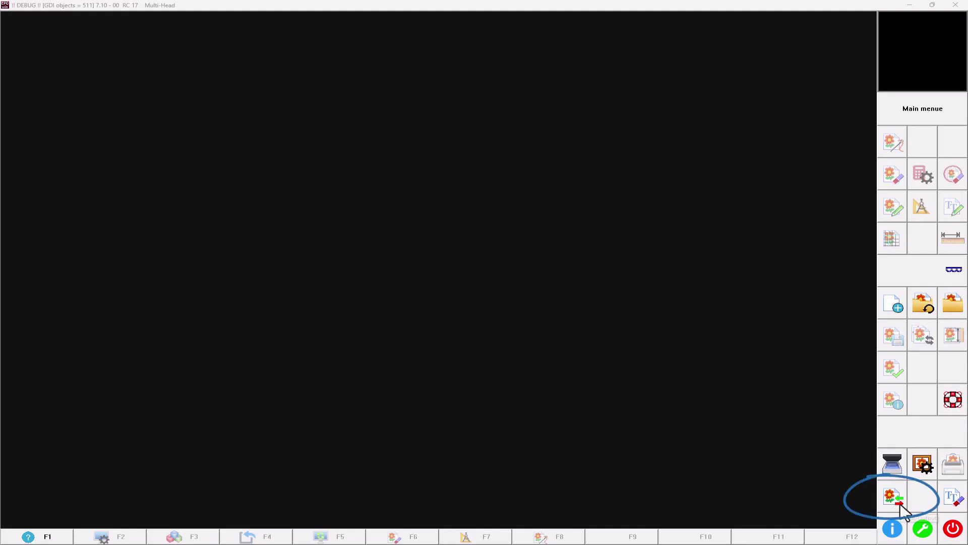
Create a manual backup of all parameters under Input/Output > Backup parameter with Select all
click(900, 505)
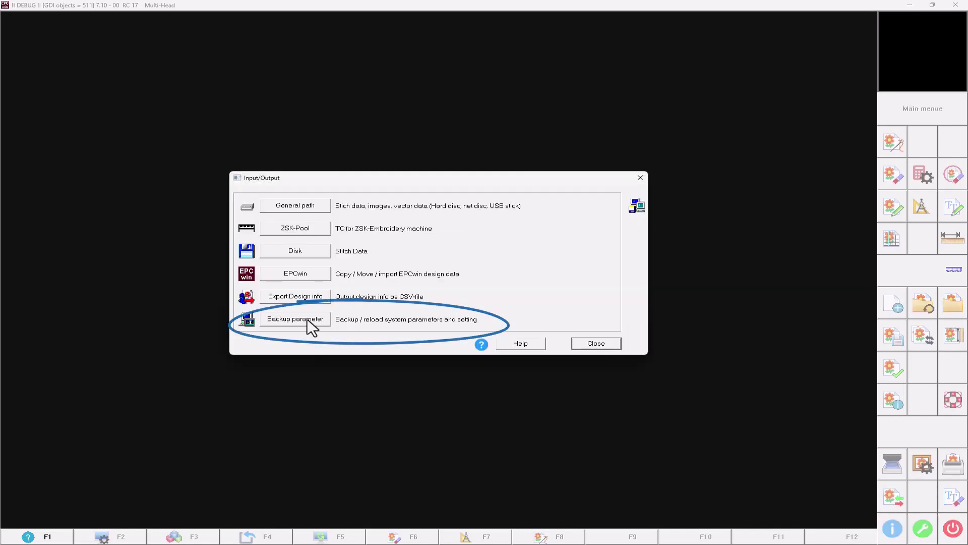
click(307, 320)
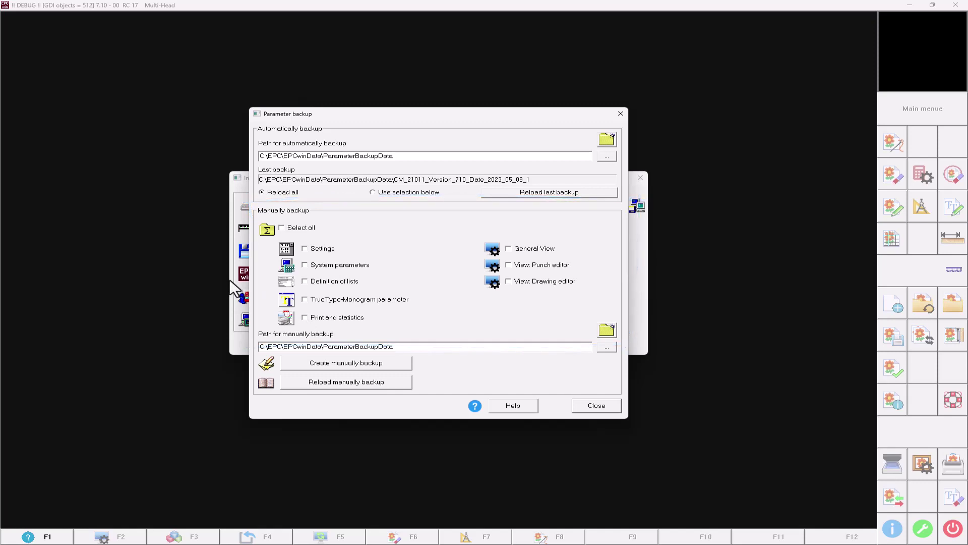
click(282, 228)
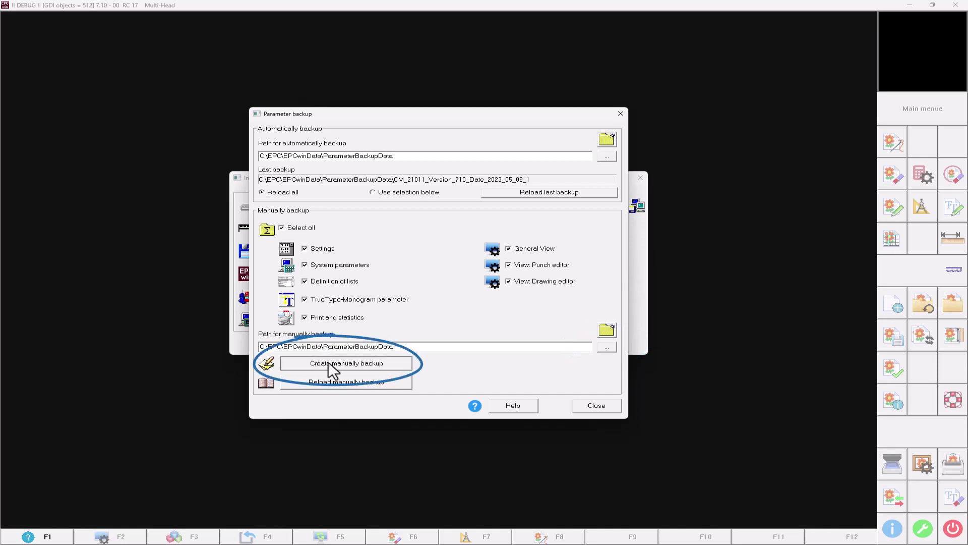
click(328, 361)
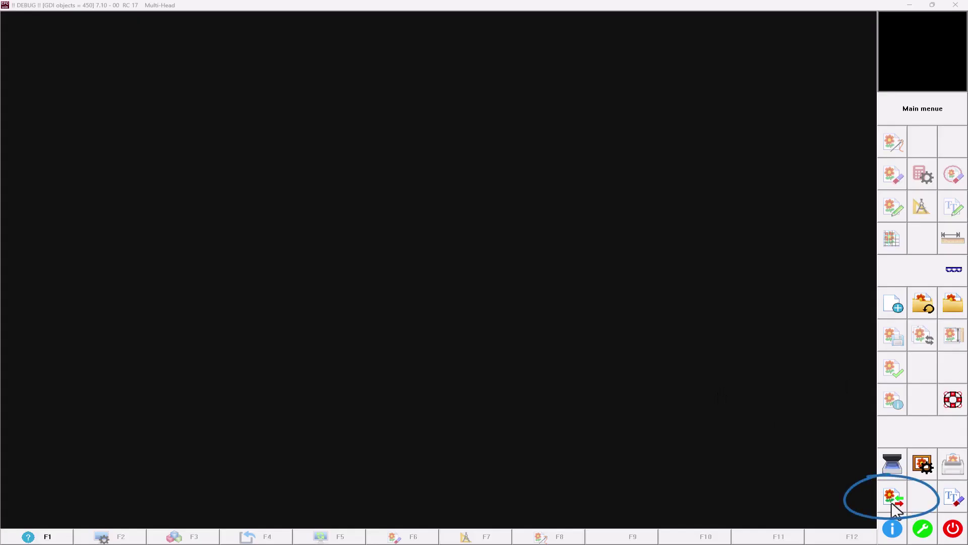
Reload all parameters from the backup folder CM_21011_Version_710_Date_2023_05_09_4
click(893, 506)
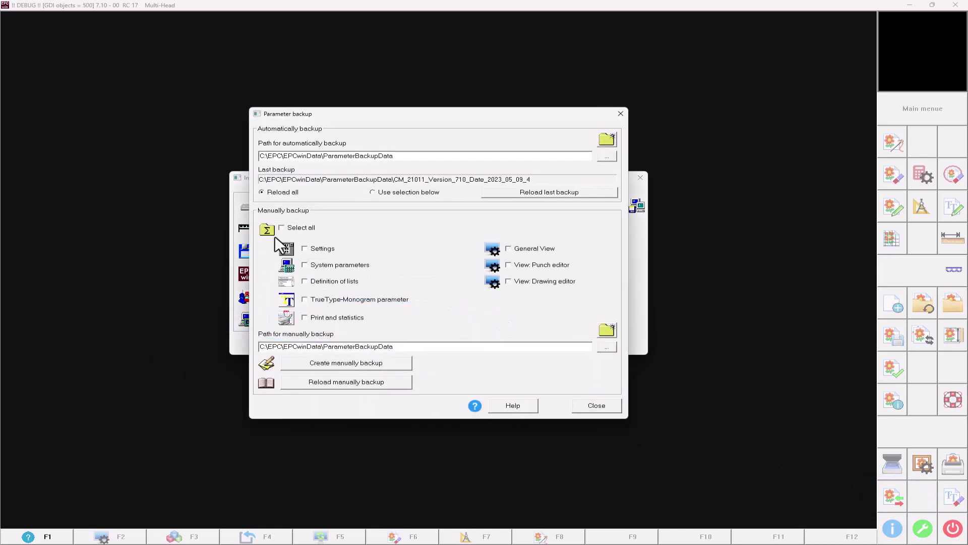
click(282, 228)
click(321, 383)
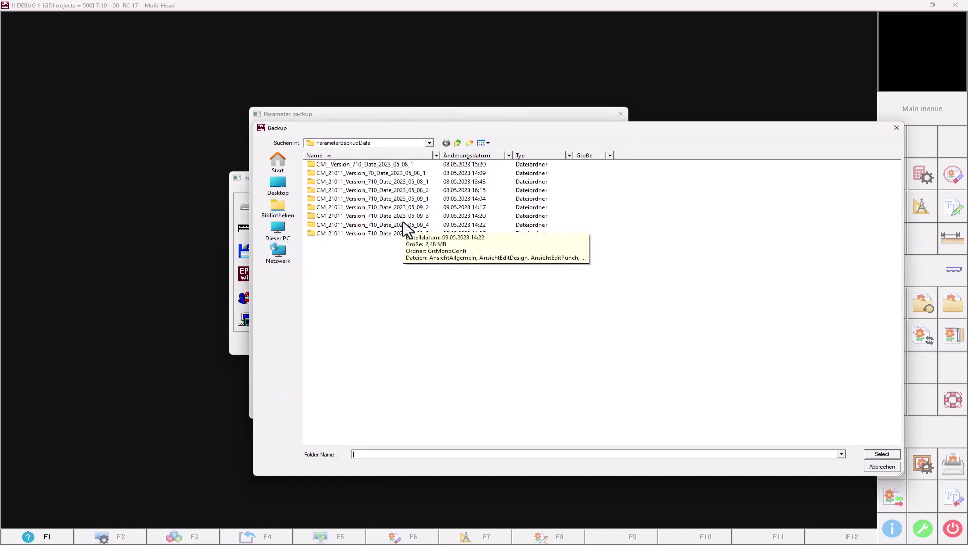
double_click(402, 225)
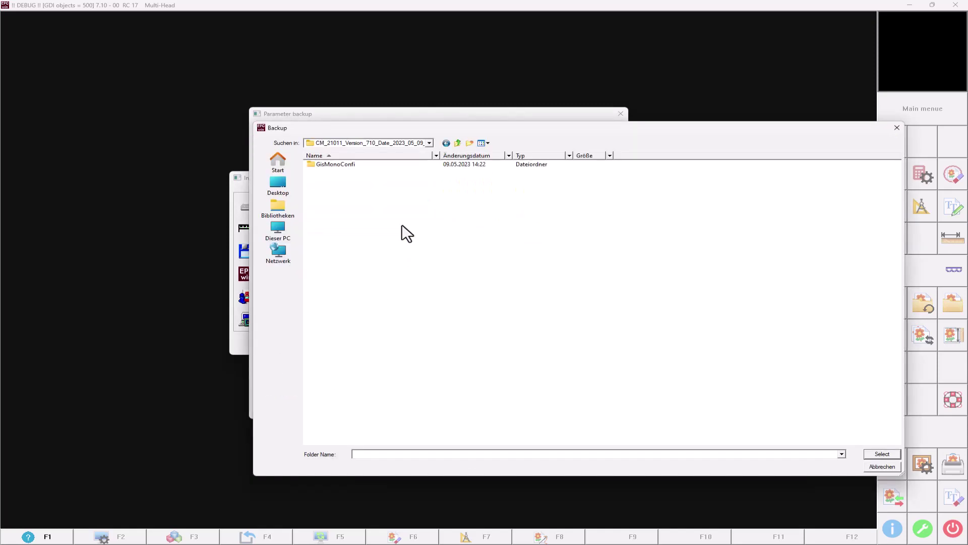
click(877, 454)
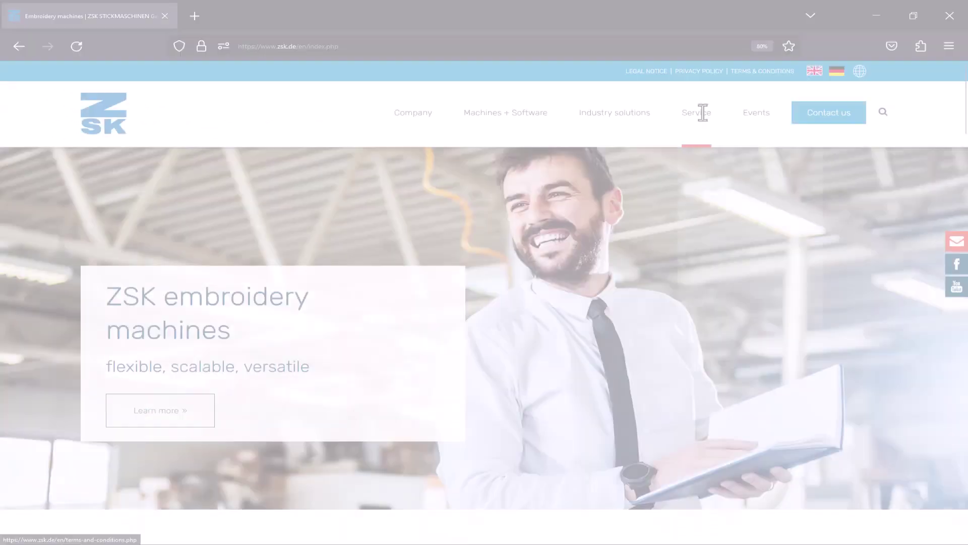
Download 'EPCwin - Update to version 7.1 (ZIP file)' from the ZSK EPCwin download page
mouse_move(703, 112)
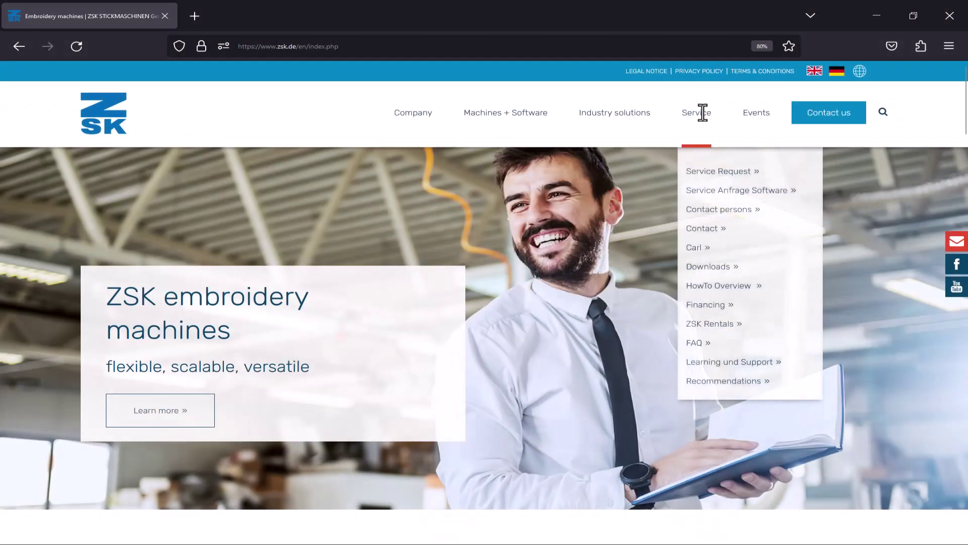
click(707, 269)
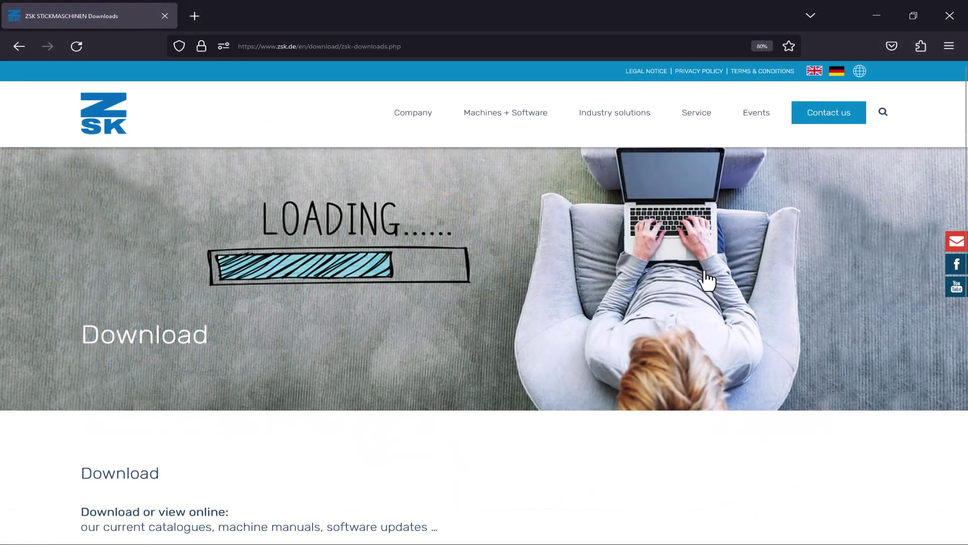
scroll(706, 280, down, 5)
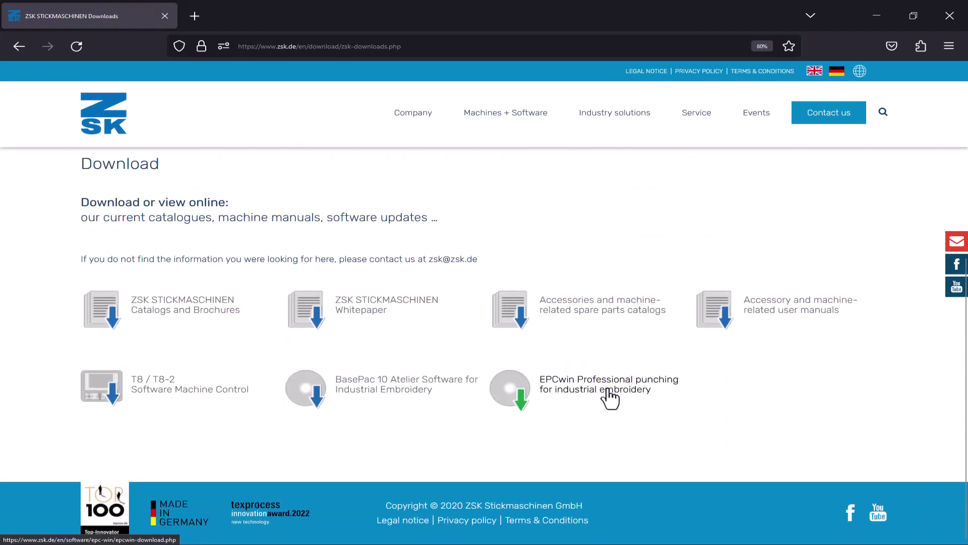
click(611, 398)
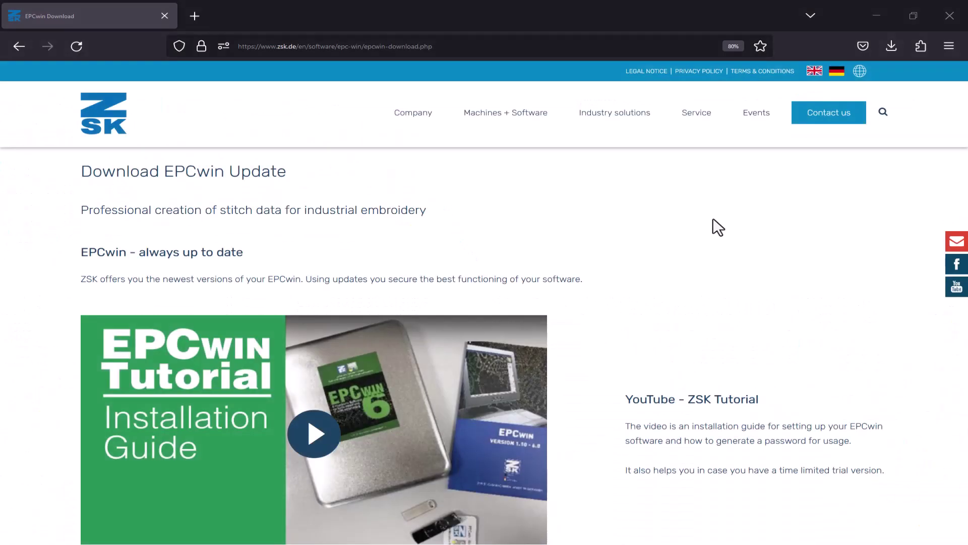
scroll(822, 181, down, 8)
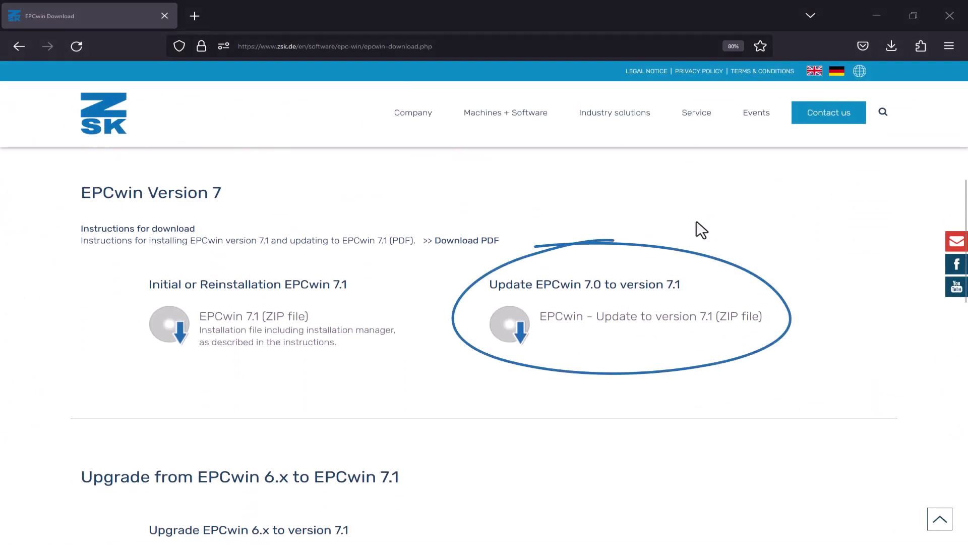
click(576, 328)
Extract EPCwin6to7Upgrader.zip into the EPCwin6to7Upgrader folder, showing the extracted files afterwards
click(890, 81)
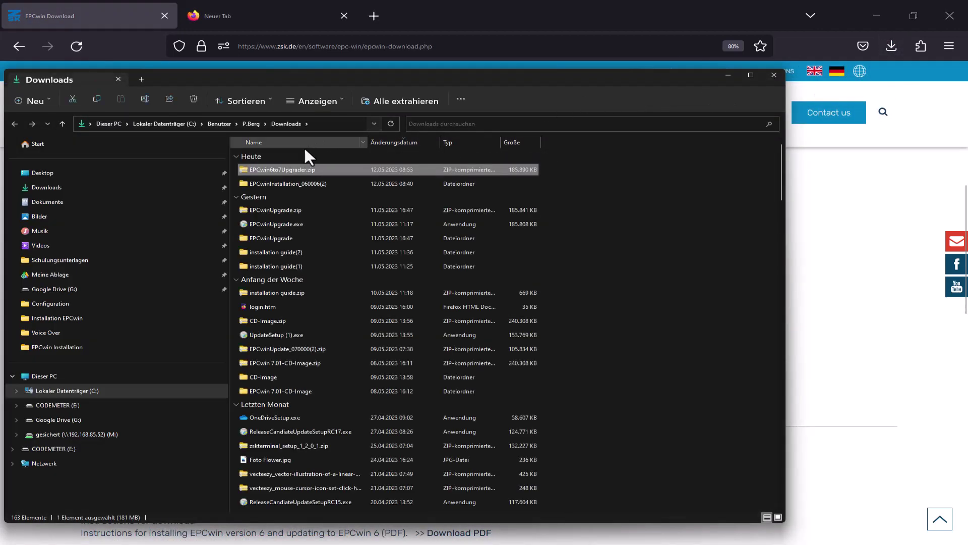
right_click(286, 169)
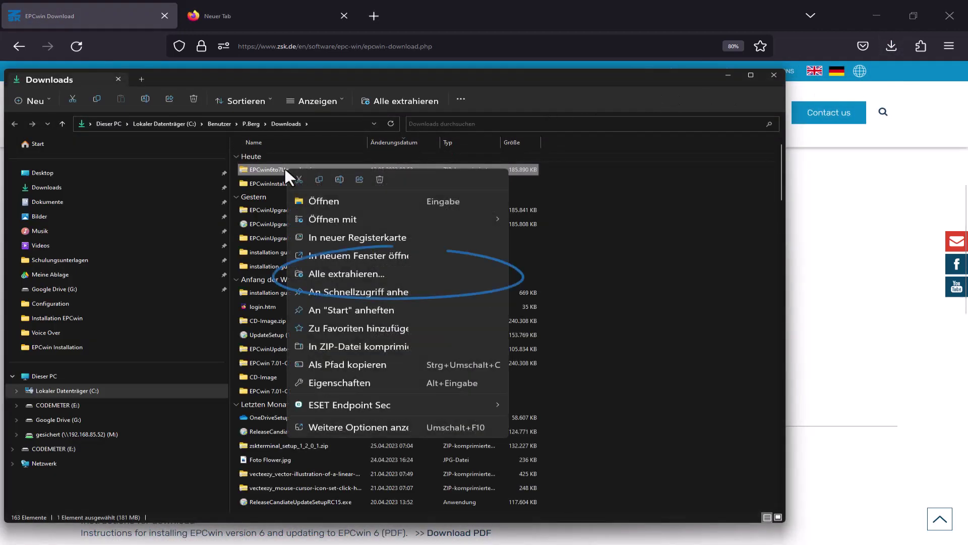
click(365, 272)
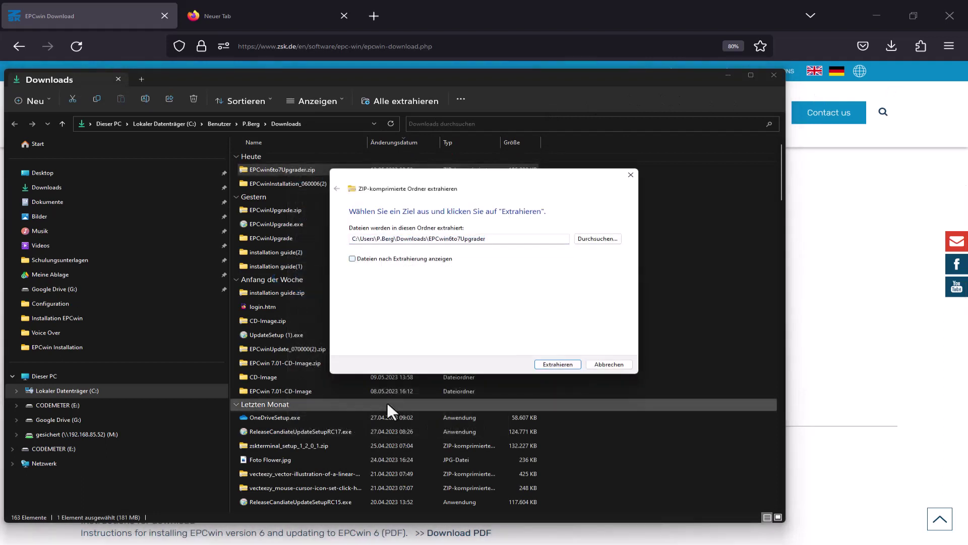
click(352, 259)
click(555, 365)
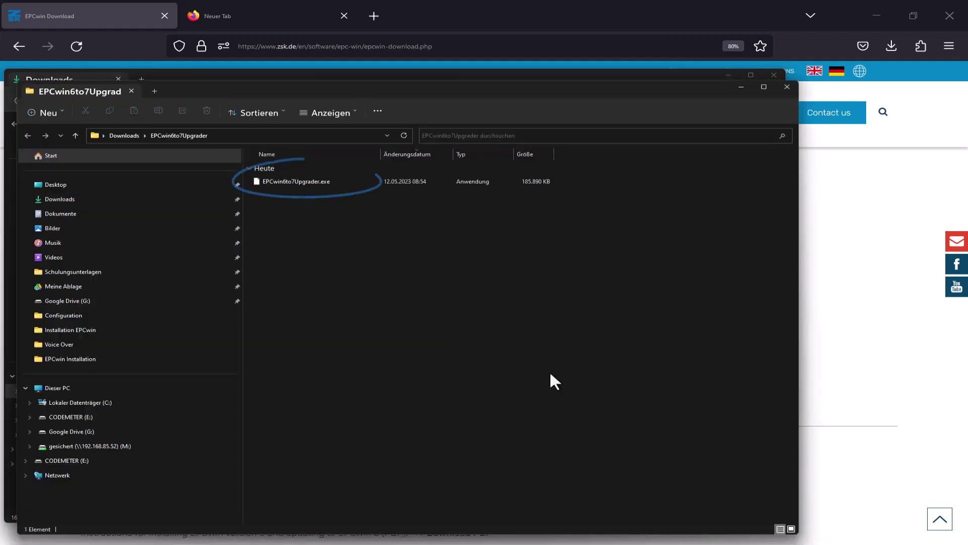
Run EPCwin6to7Upgrader.exe anyway despite the SmartScreen warning
click(305, 181)
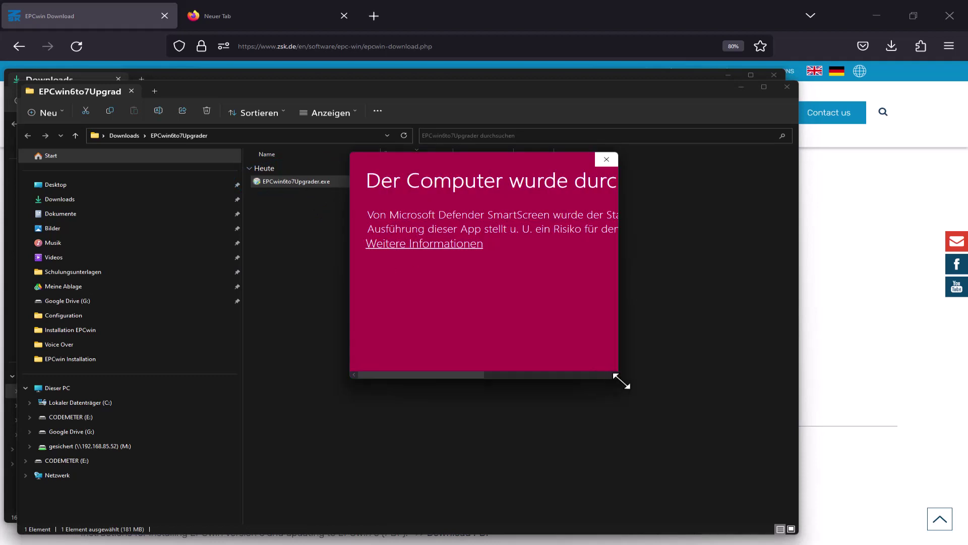
drag(619, 379, 796, 481)
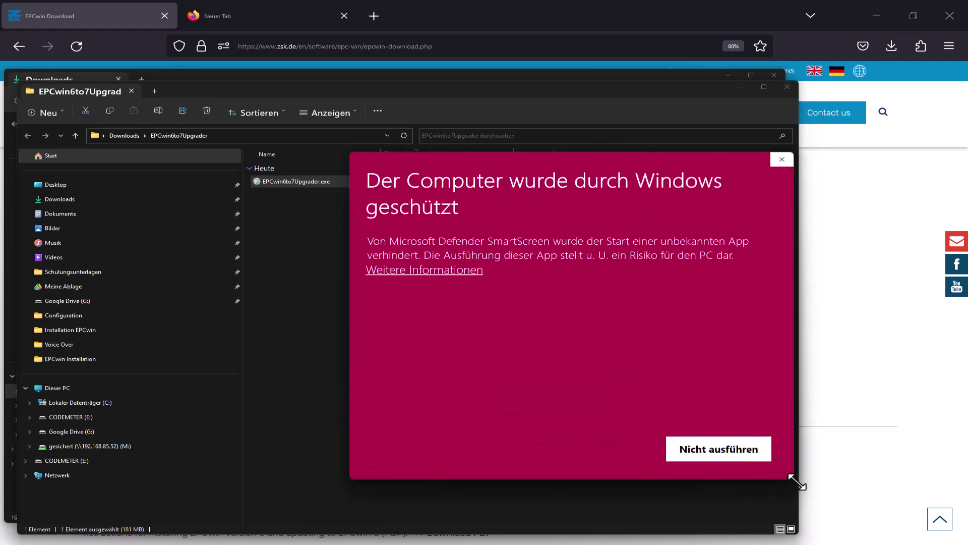
click(441, 277)
click(596, 452)
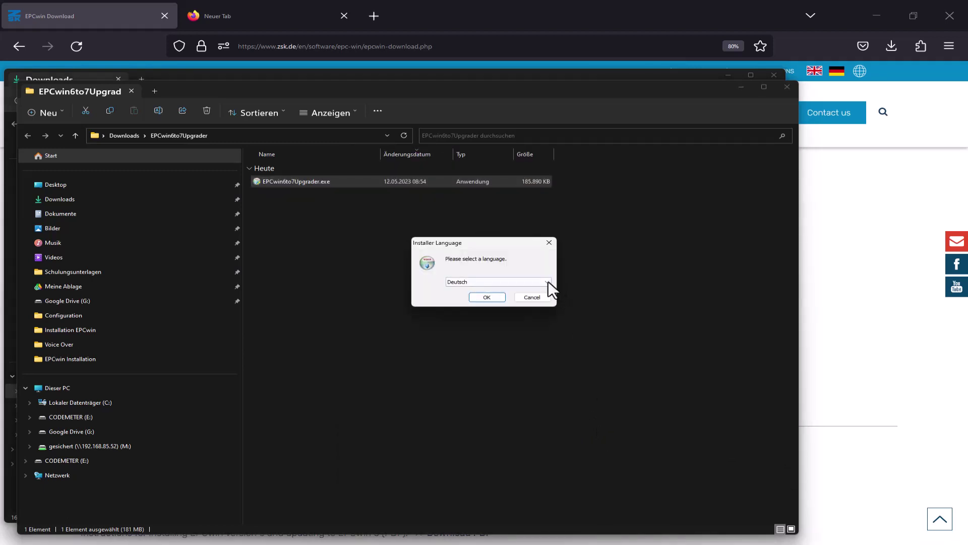
Install EPCwin 7.1.0.0 in English, accepting the licence and keeping the default C:\EPC folder
click(547, 282)
click(530, 296)
click(483, 298)
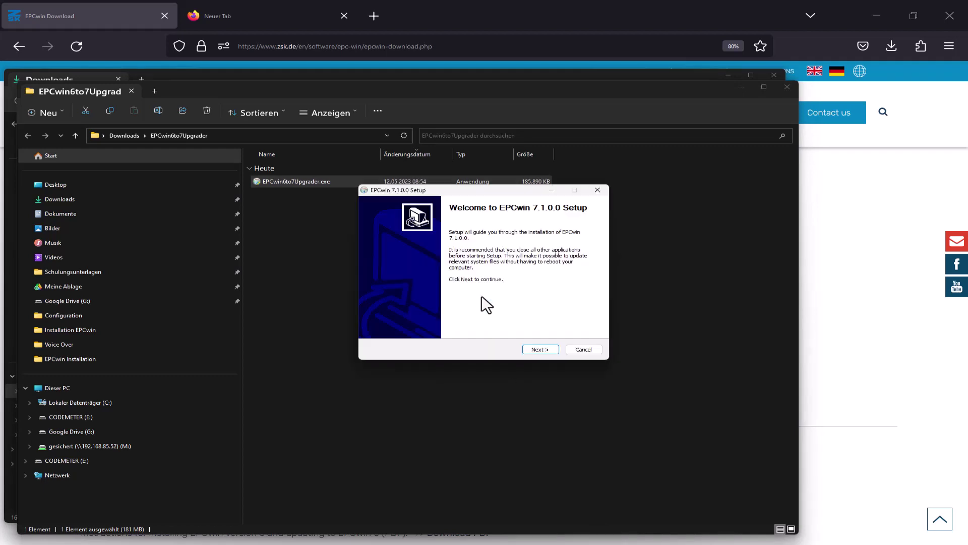
click(534, 348)
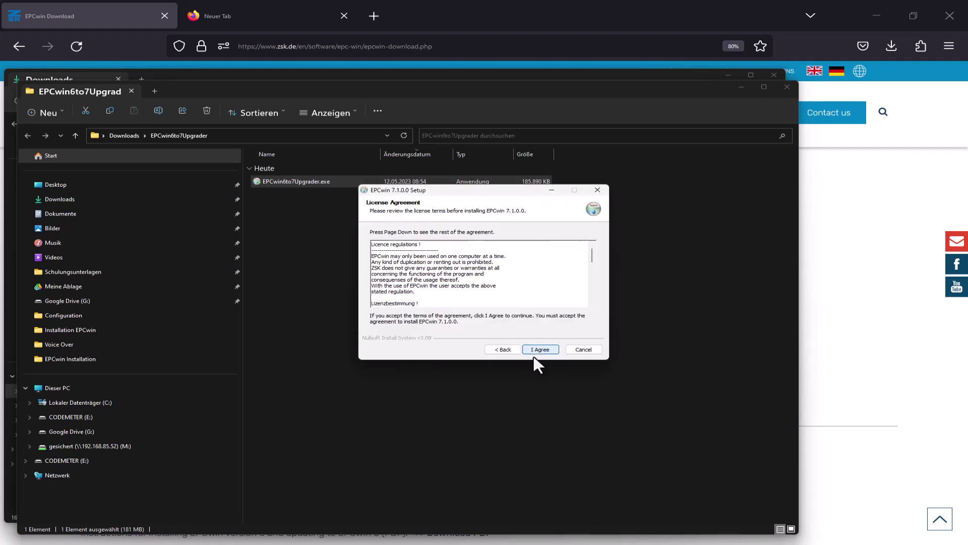
click(537, 349)
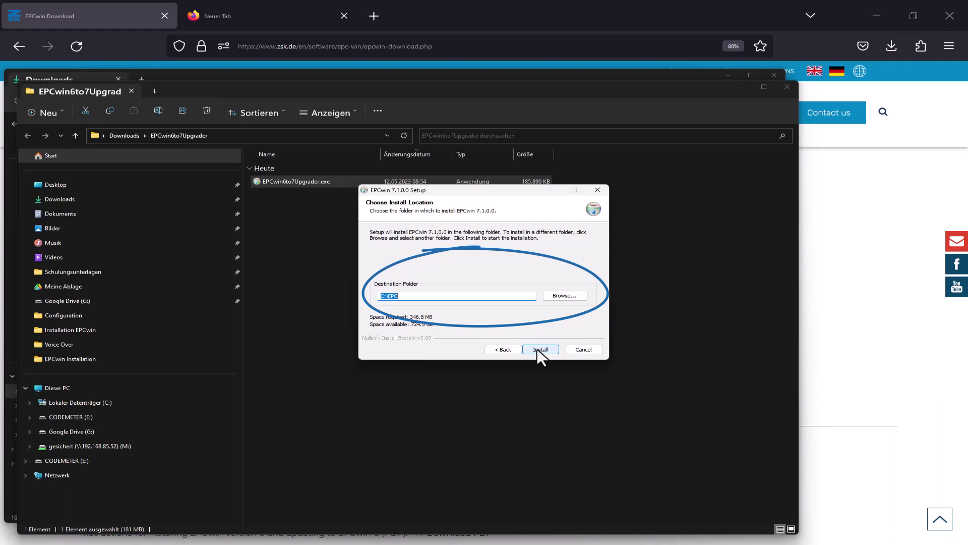
click(537, 349)
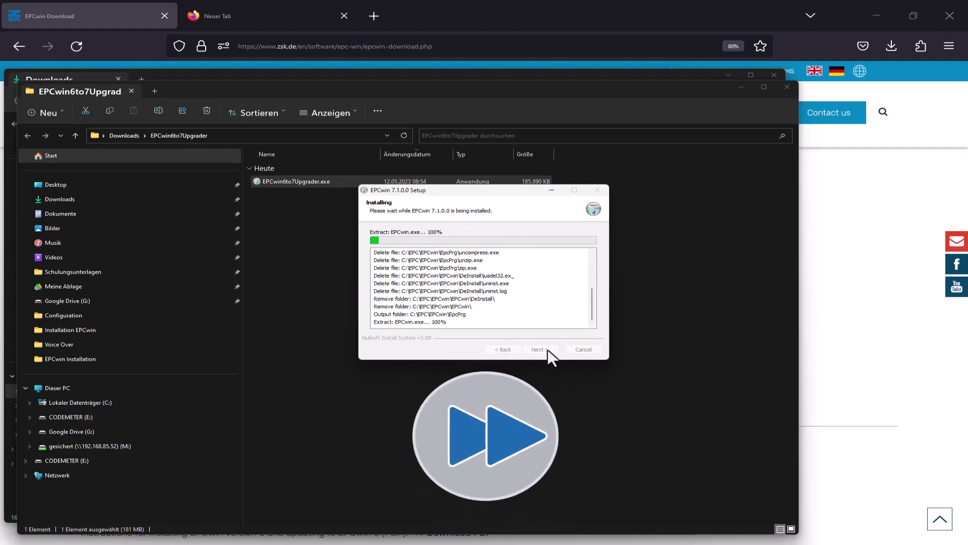